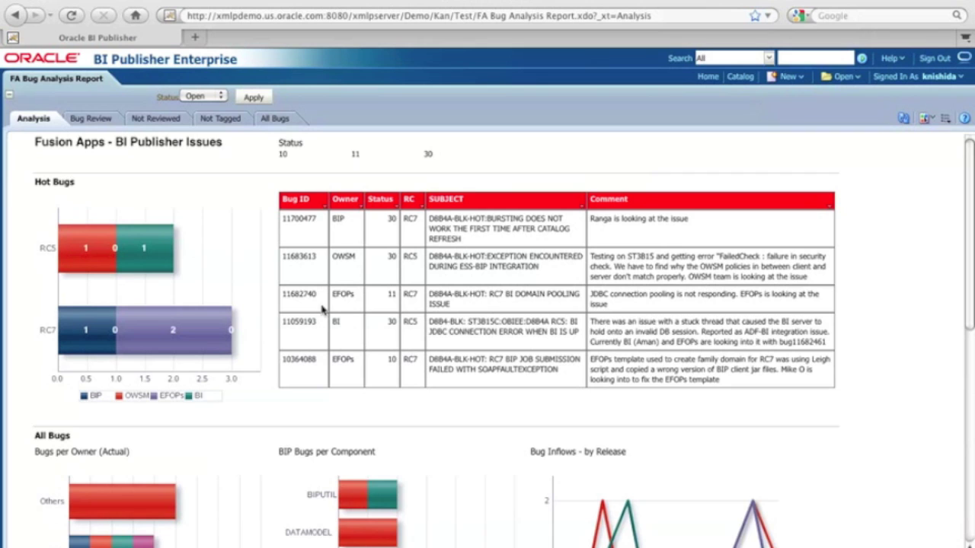
# Step: Try filtering the report to EFOPs bugs in RC7 and to status 11, then clear those filters
pyautogui.click(187, 339)
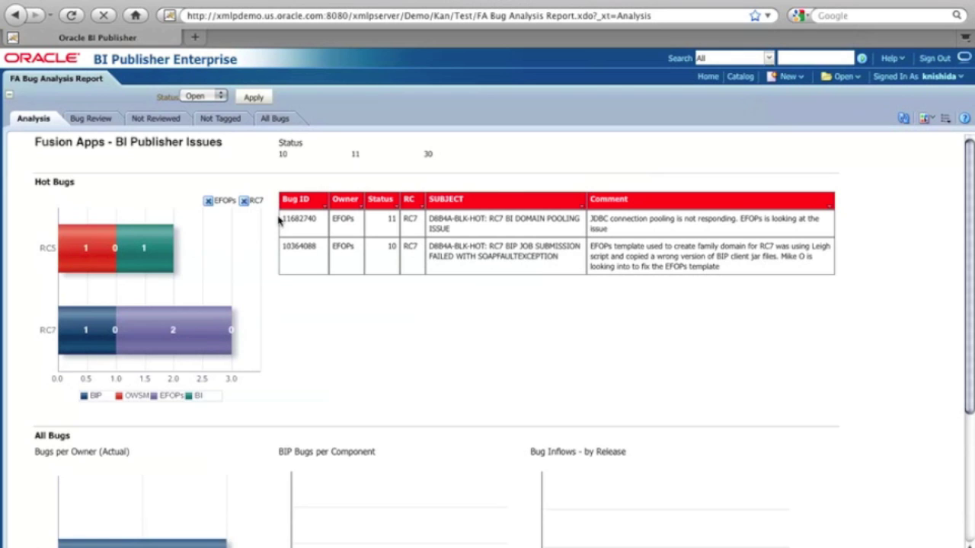
pyautogui.click(244, 201)
pyautogui.click(237, 202)
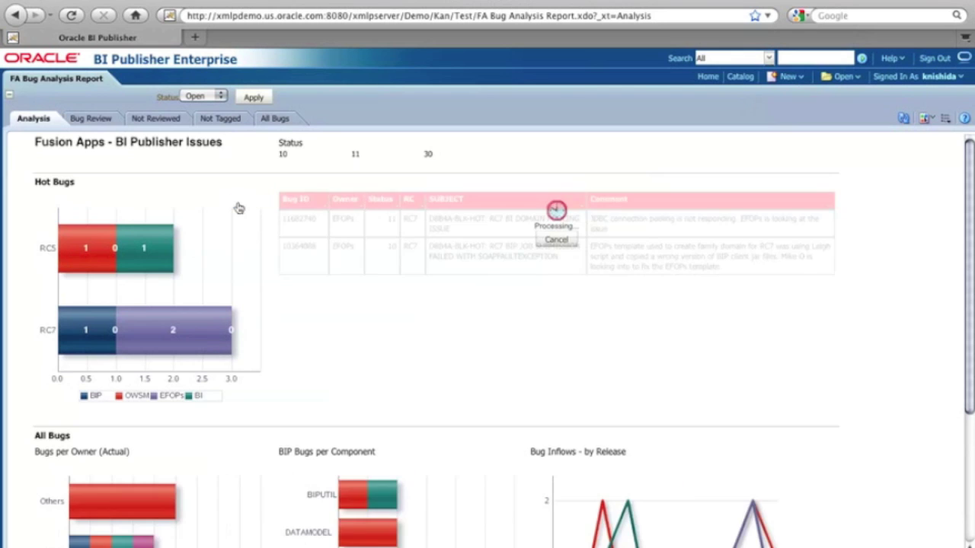
pyautogui.click(354, 157)
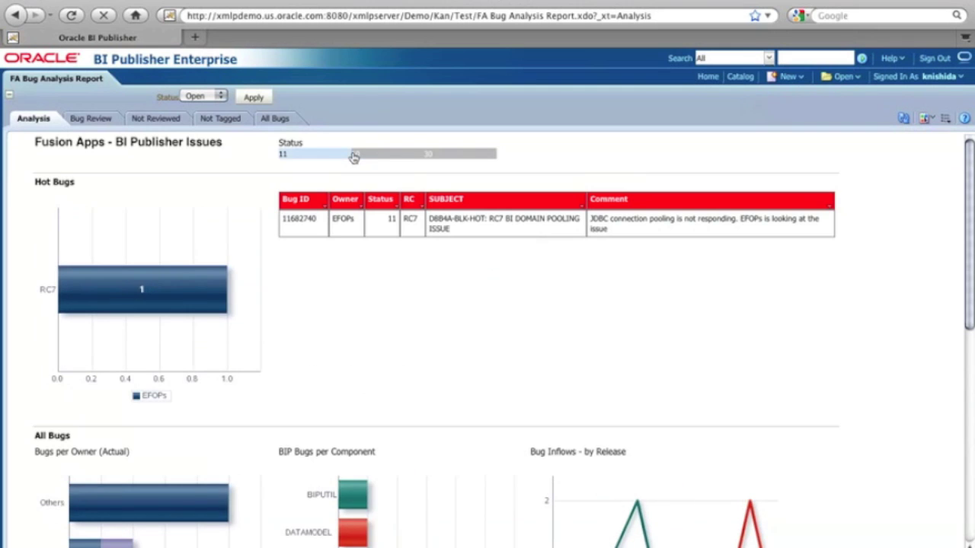
pyautogui.click(281, 156)
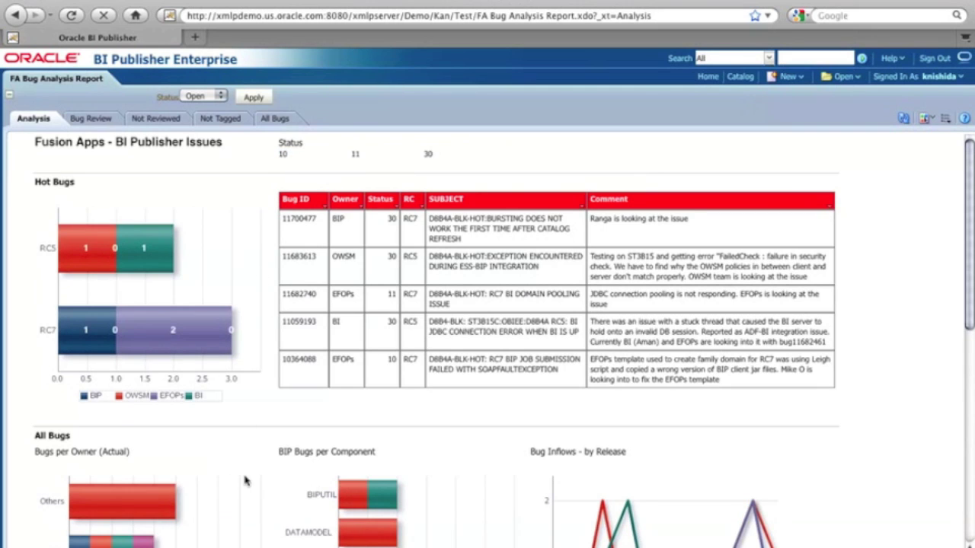
pyautogui.scroll(-3, 244, 480)
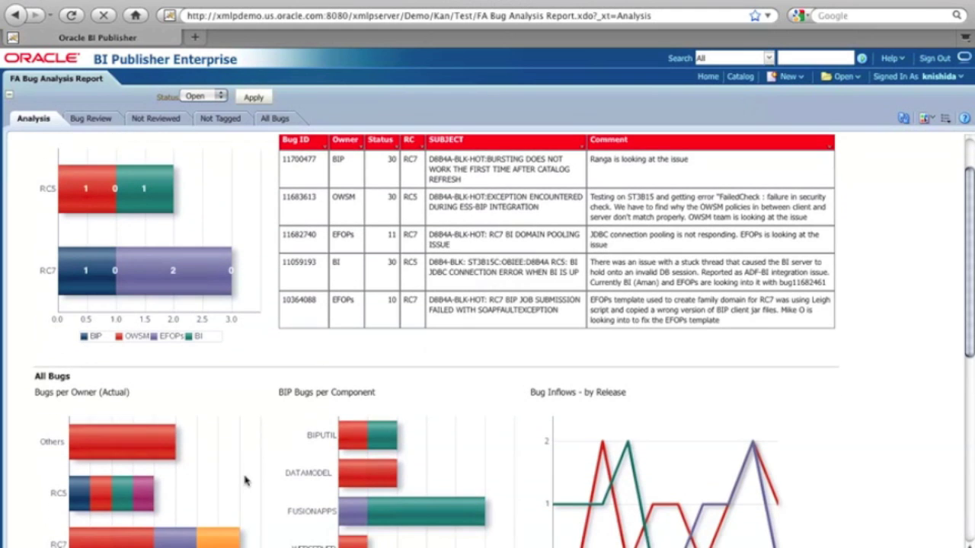
pyautogui.moveTo(603, 449)
pyautogui.scroll(3, 250, 359)
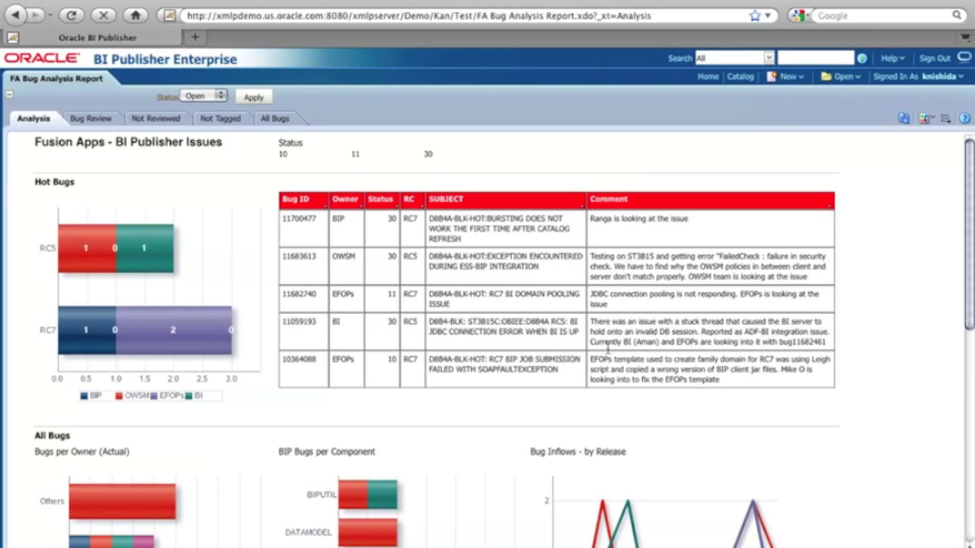
# Step: Set the Status parameter to All and rerun the report to list bugs of every status
pyautogui.click(220, 97)
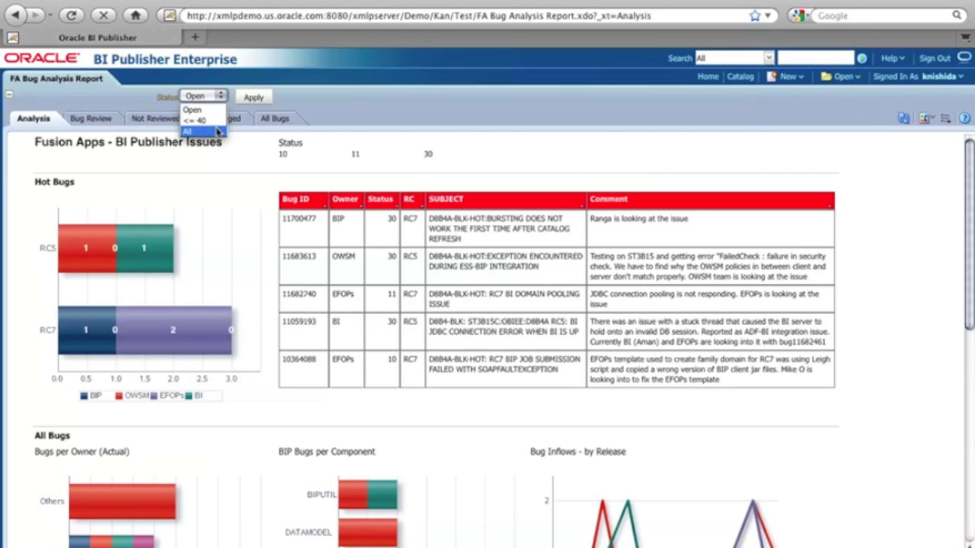
pyautogui.click(189, 131)
pyautogui.click(255, 97)
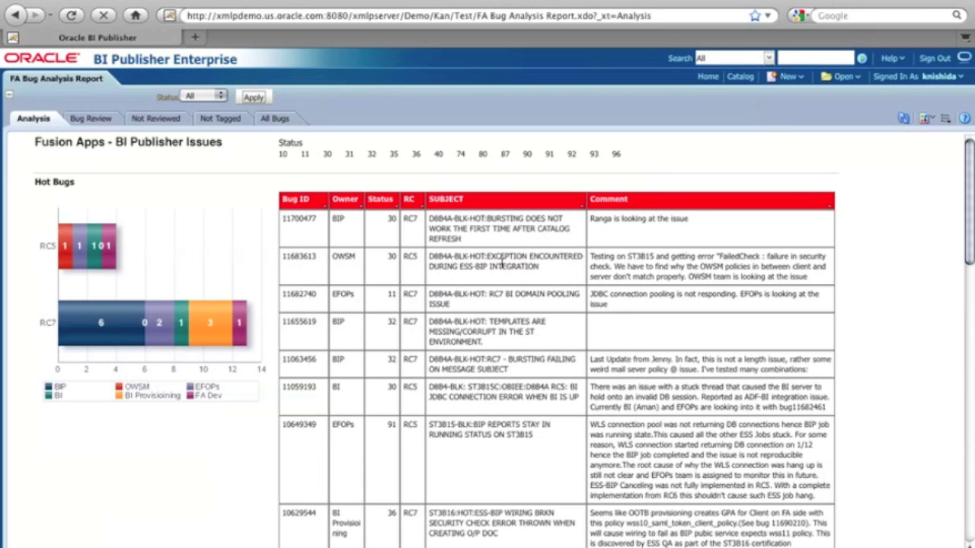
pyautogui.scroll(-5, 501, 264)
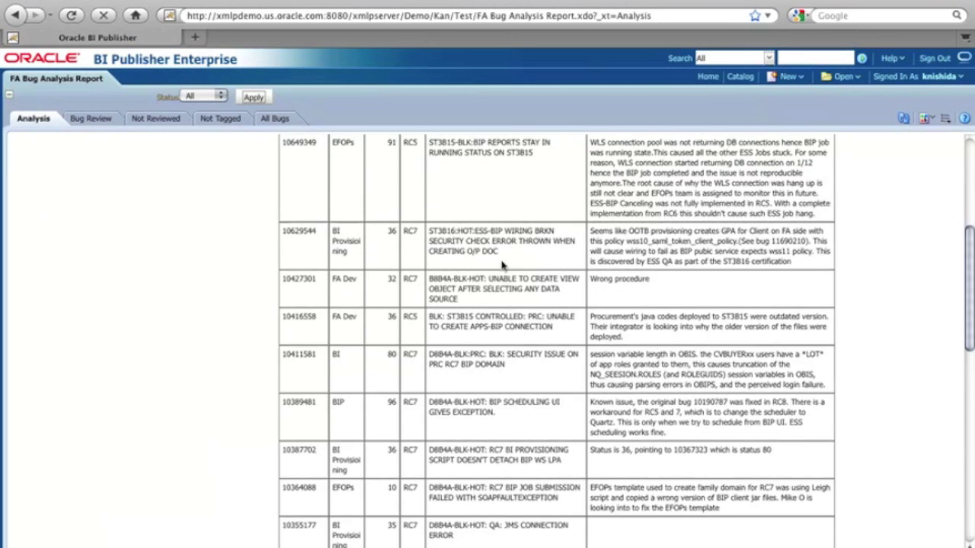
pyautogui.scroll(-6, 502, 265)
pyautogui.scroll(11, 502, 265)
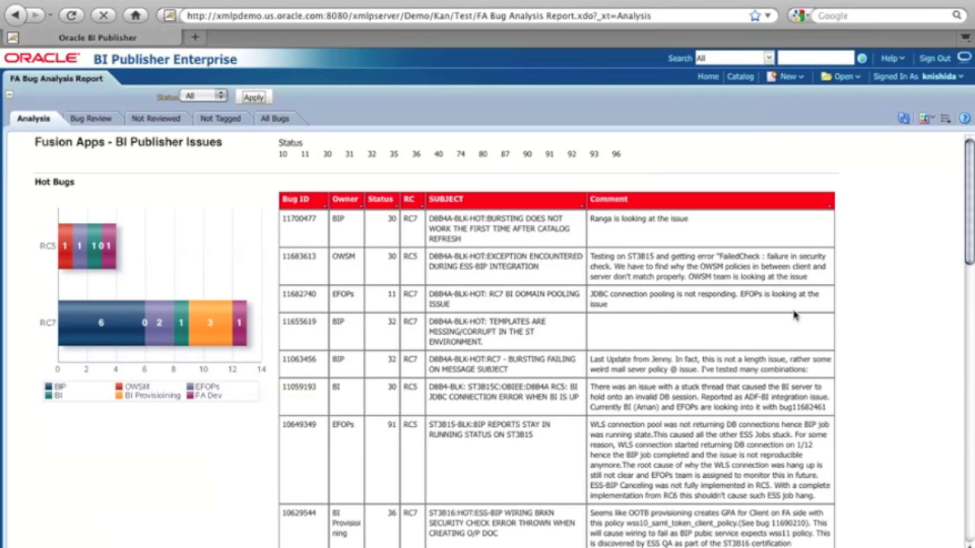
# Step: Open the FA Bug Analysis Report's Analysis layout in the layout editor via Edit Layout
pyautogui.click(946, 118)
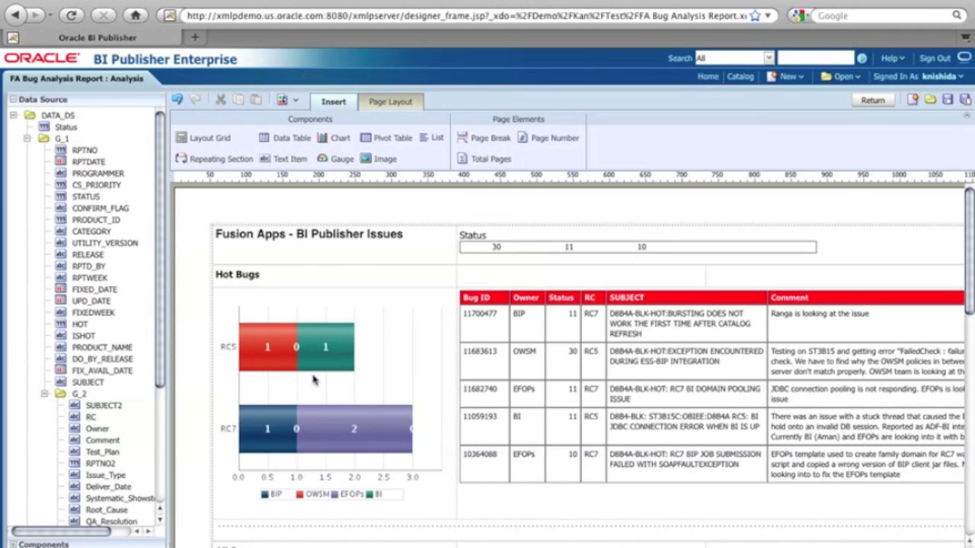
pyautogui.scroll(-5, 568, 386)
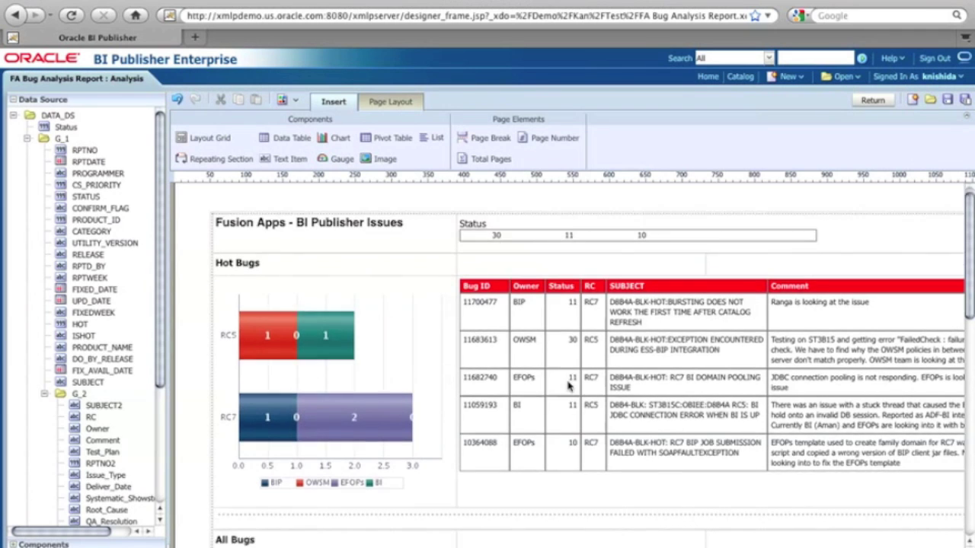
pyautogui.scroll(5, 568, 386)
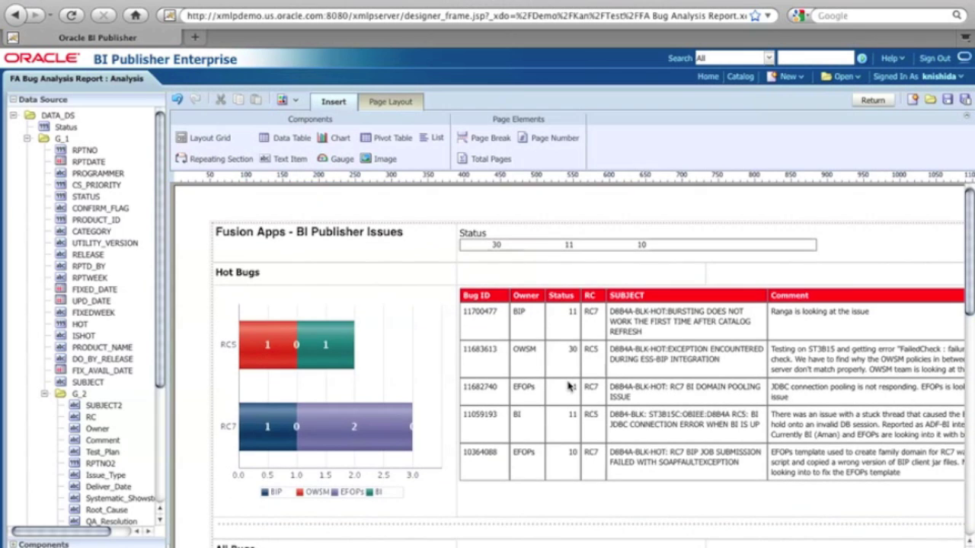
# Step: Change the Hot Bugs table's Rows to Display property from 100 to 5
pyautogui.click(494, 305)
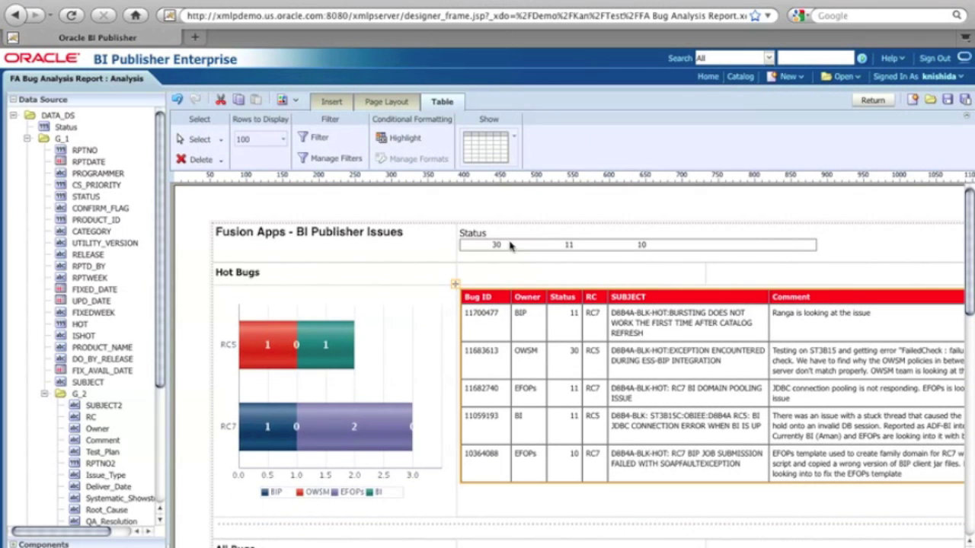
pyautogui.click(284, 142)
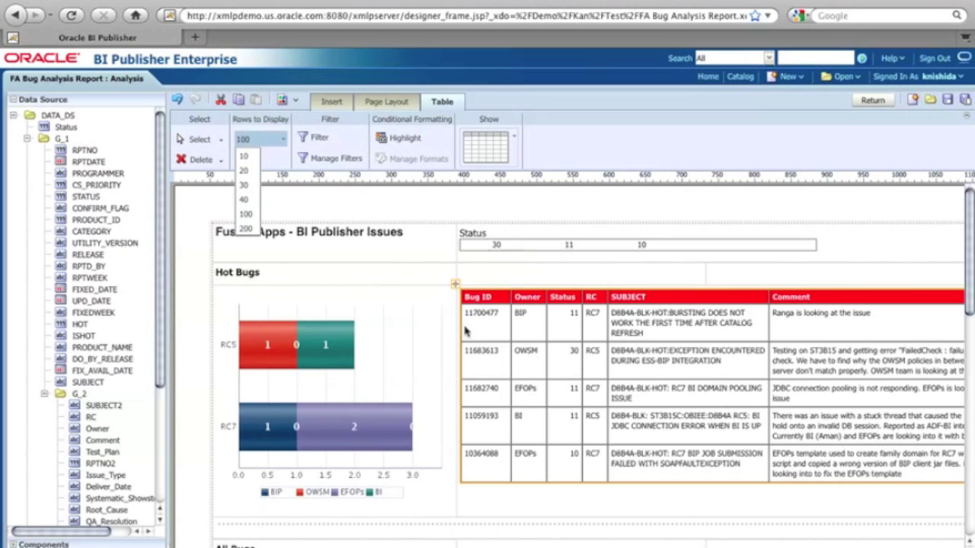
pyautogui.click(245, 214)
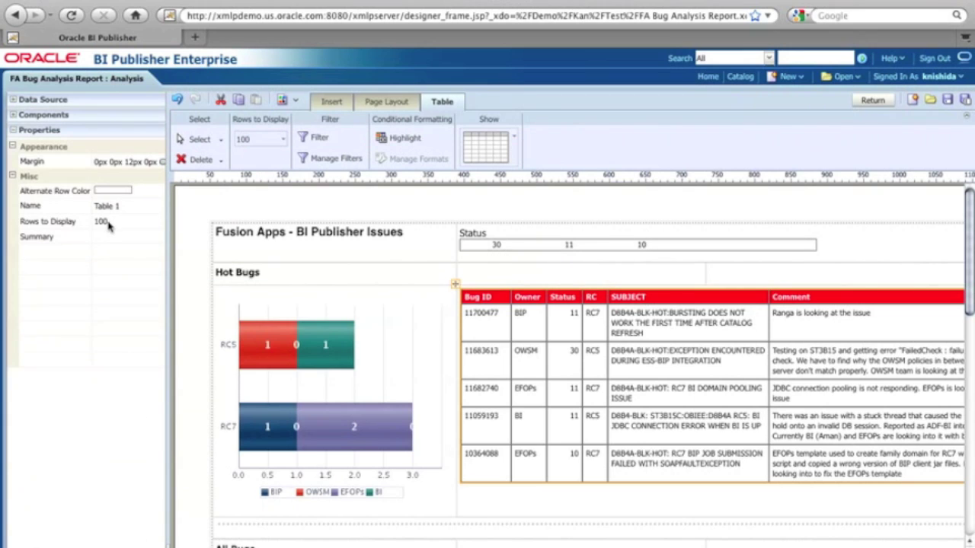
pyautogui.click(108, 223)
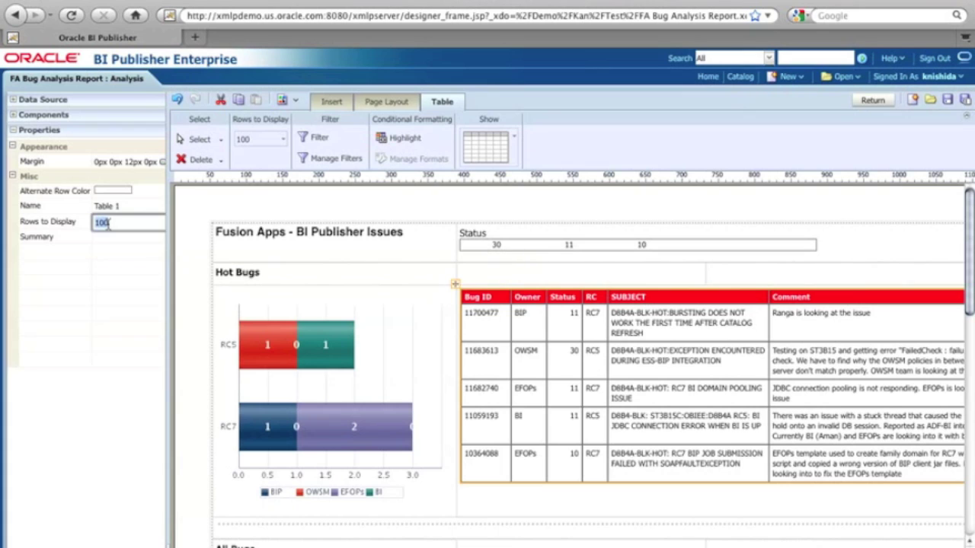
pyautogui.write('5')
pyautogui.click(690, 321)
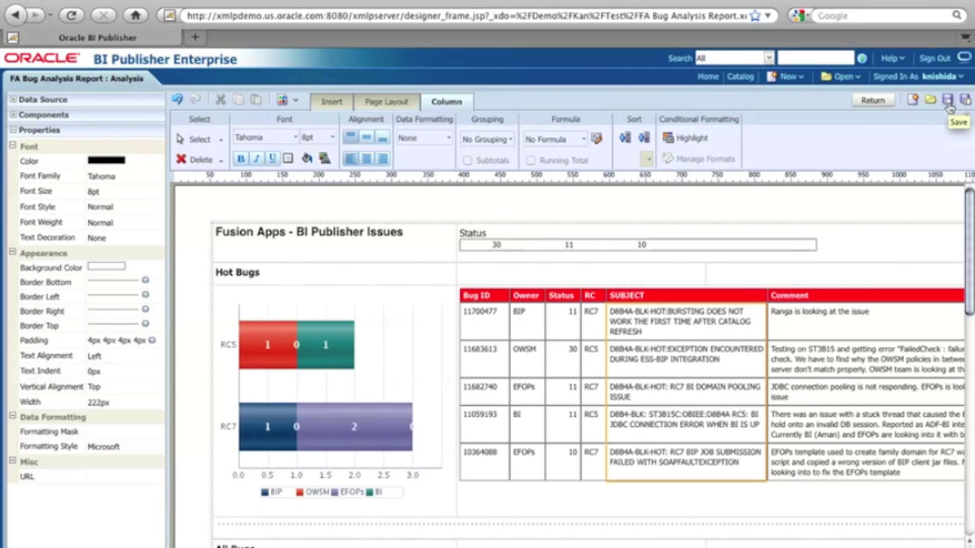
# Step: Save the layout, return to the report, and rerun it with Status All to check the five-row table
pyautogui.click(948, 101)
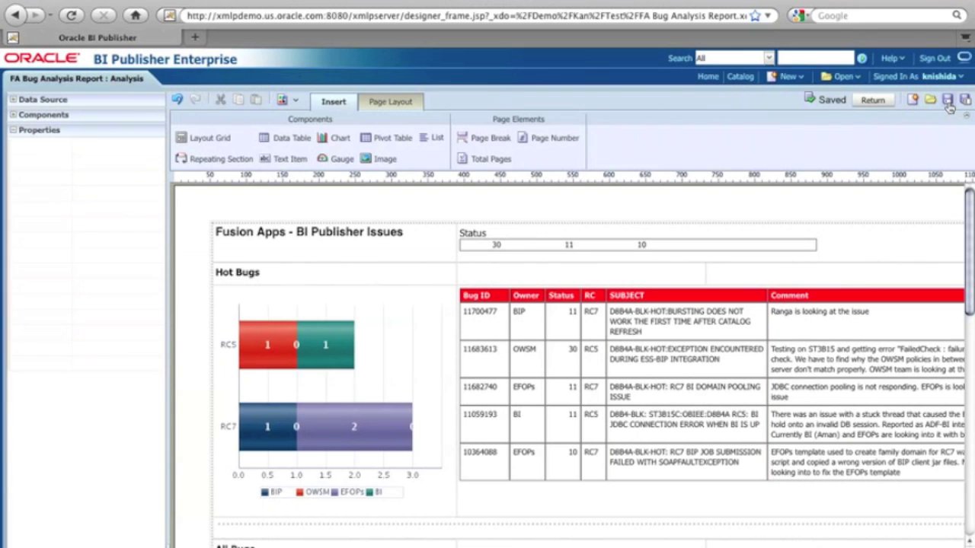
pyautogui.click(873, 101)
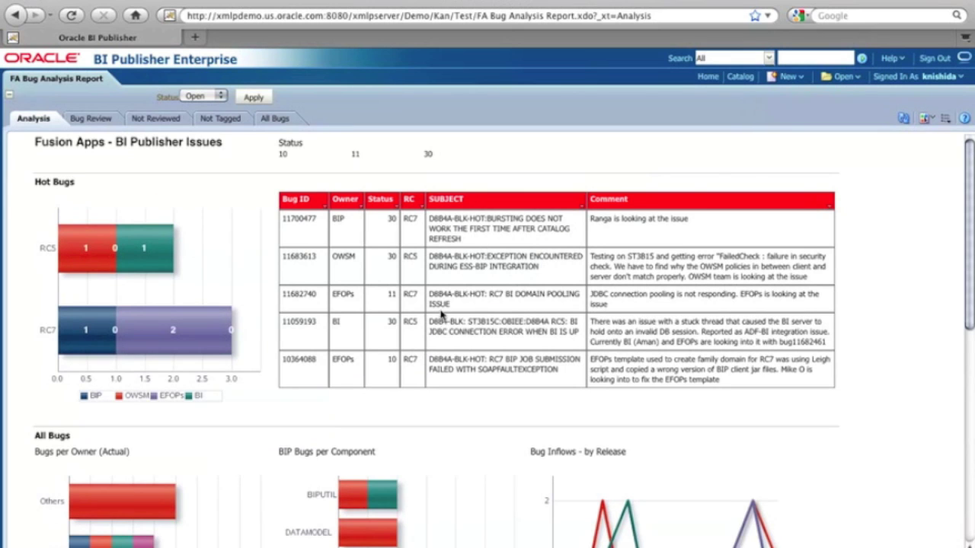
pyautogui.click(216, 96)
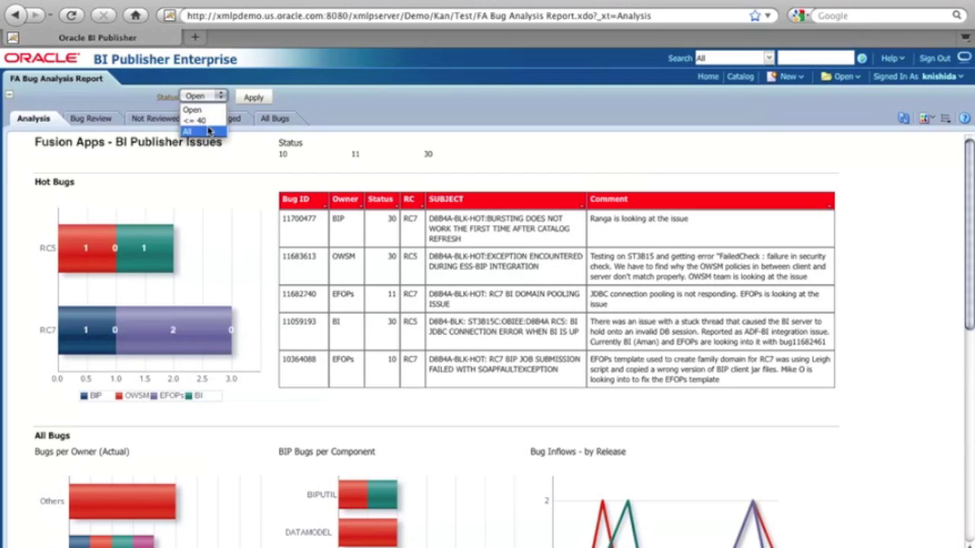
pyautogui.click(210, 134)
pyautogui.click(249, 98)
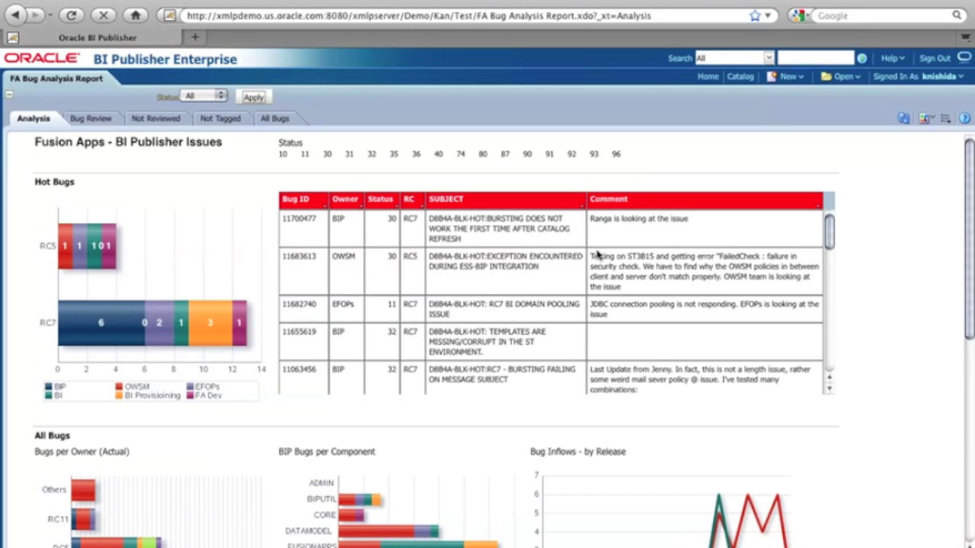
pyautogui.scroll(-10, 597, 255)
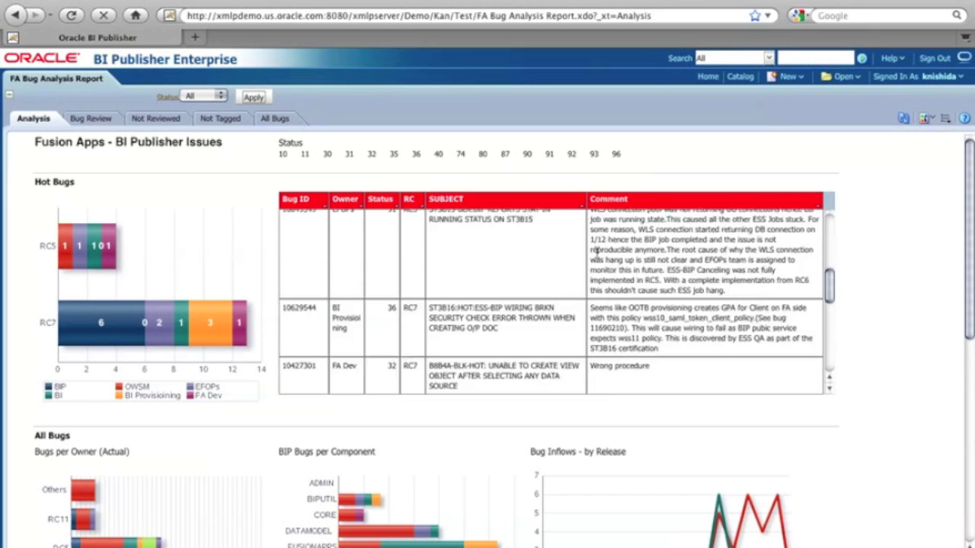
pyautogui.scroll(10, 598, 255)
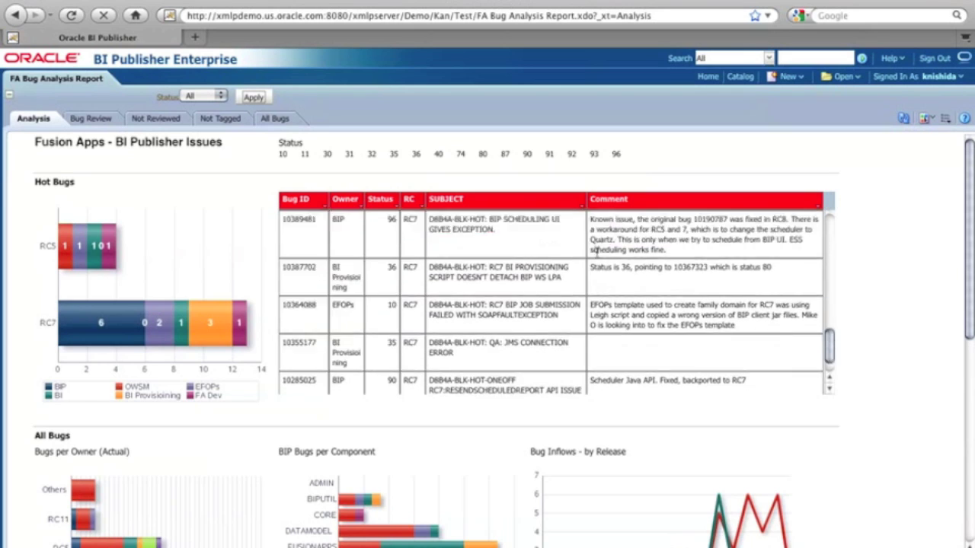
pyautogui.scroll(3, 598, 254)
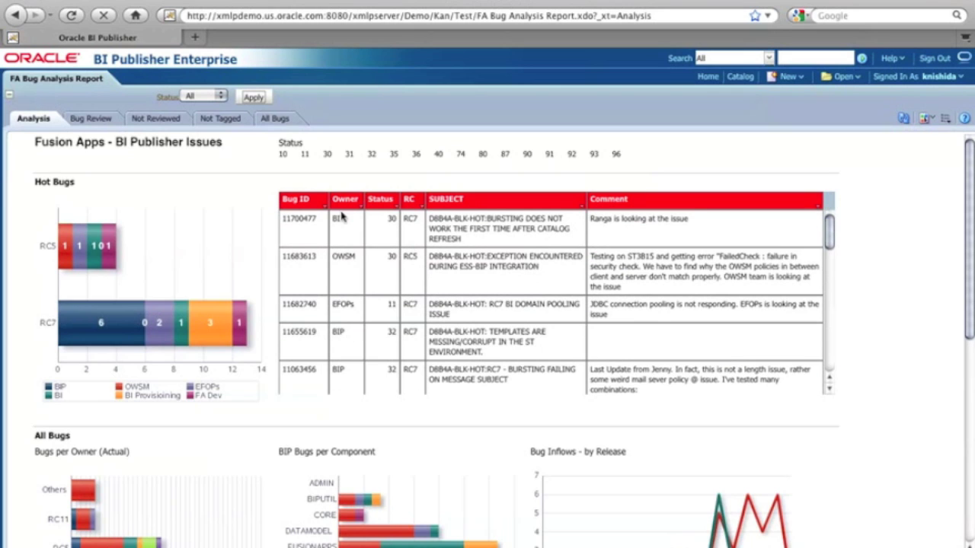
# Step: Filter the Hot Bugs table's Owner column to show only BIP-owned bugs
pyautogui.click(397, 206)
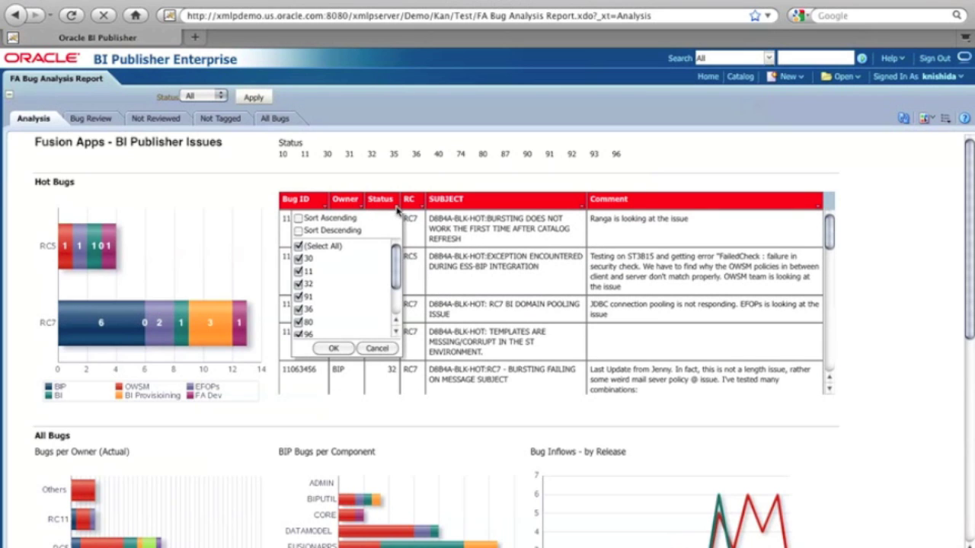
pyautogui.click(377, 349)
pyautogui.click(360, 205)
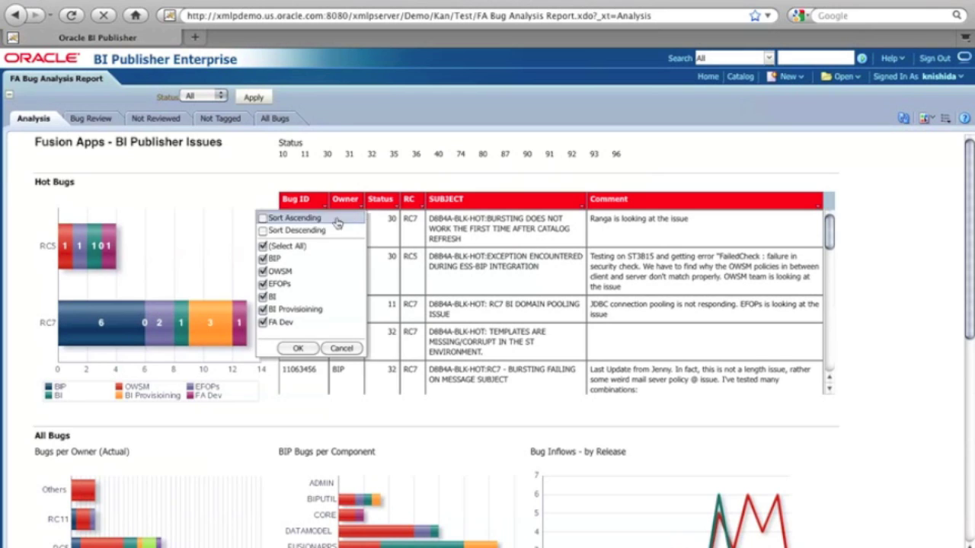
pyautogui.click(262, 246)
pyautogui.click(263, 260)
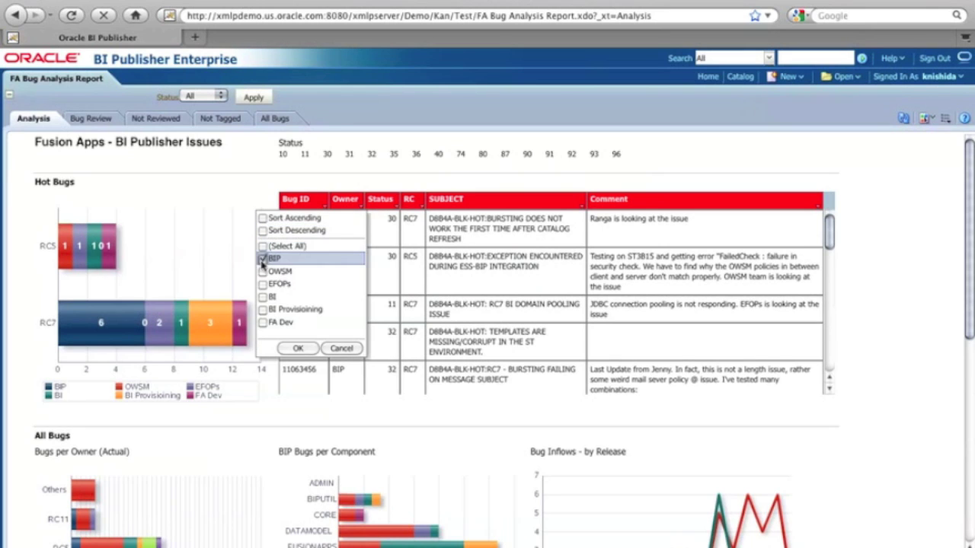
pyautogui.click(301, 348)
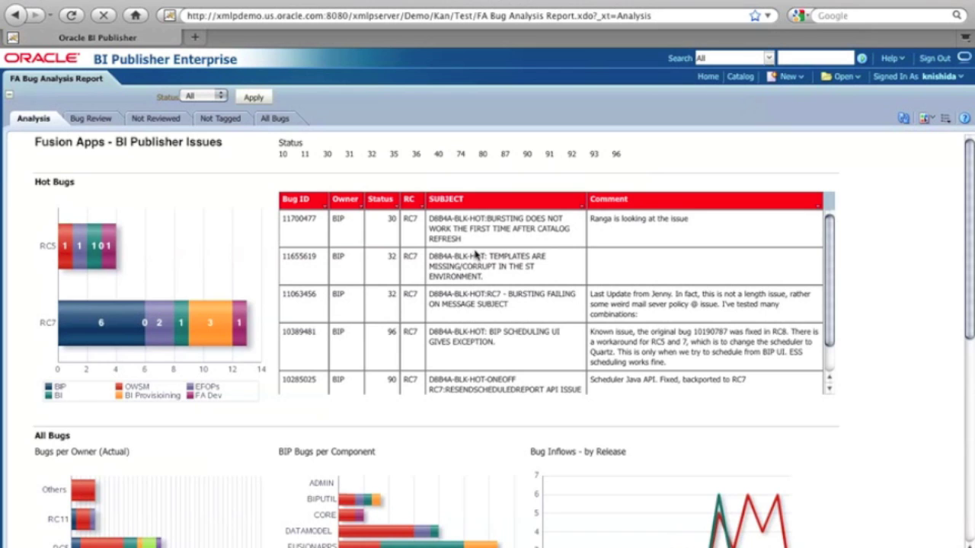
pyautogui.scroll(-1, 503, 240)
pyautogui.scroll(1, 500, 241)
pyautogui.scroll(-1, 501, 240)
pyautogui.scroll(1, 500, 241)
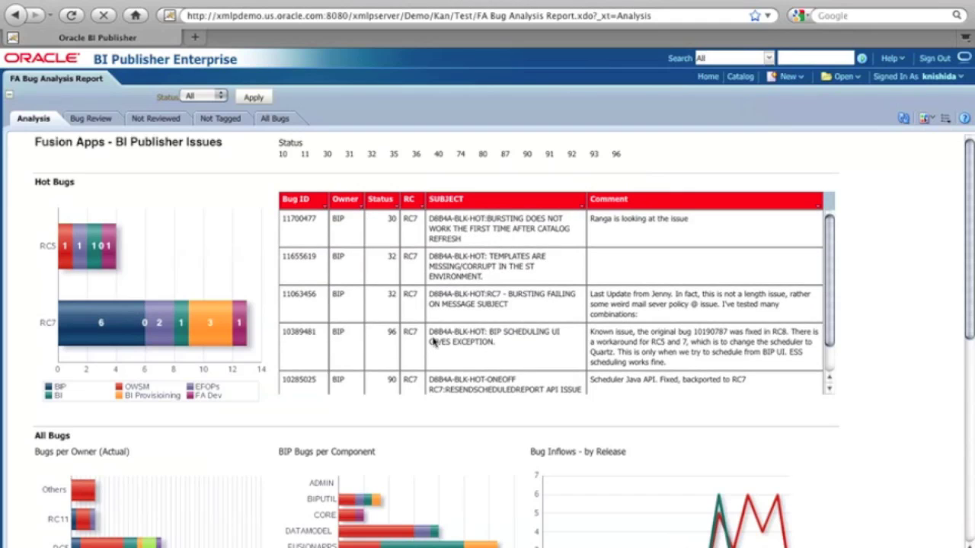